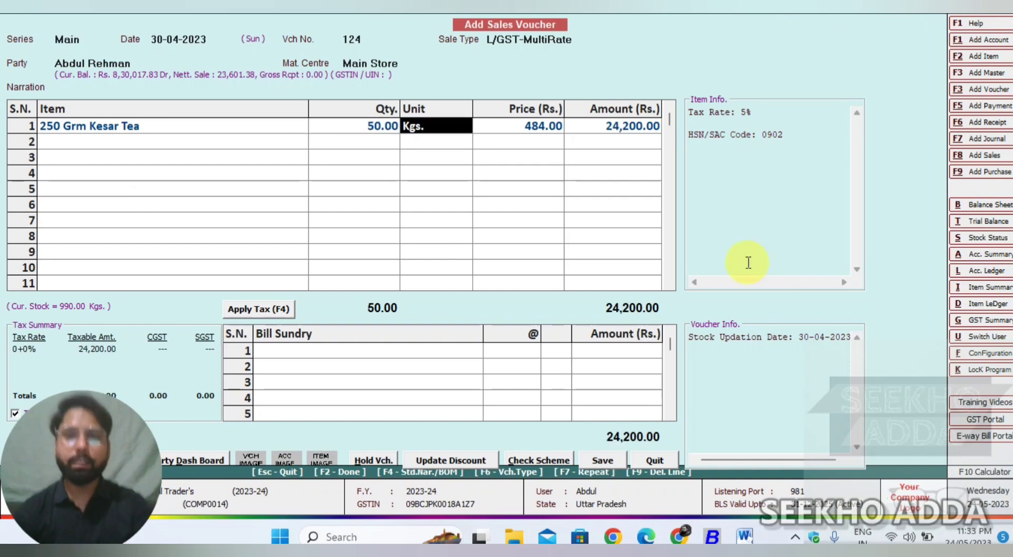
# - Complete the 250 Grm Kesar Tea line for 50 Kgs. at 484.00, add CGST and SGST, and save the sales voucher
pyautogui.press('Return')
pyautogui.press('Return')
pyautogui.press('Return')
pyautogui.press('Return')
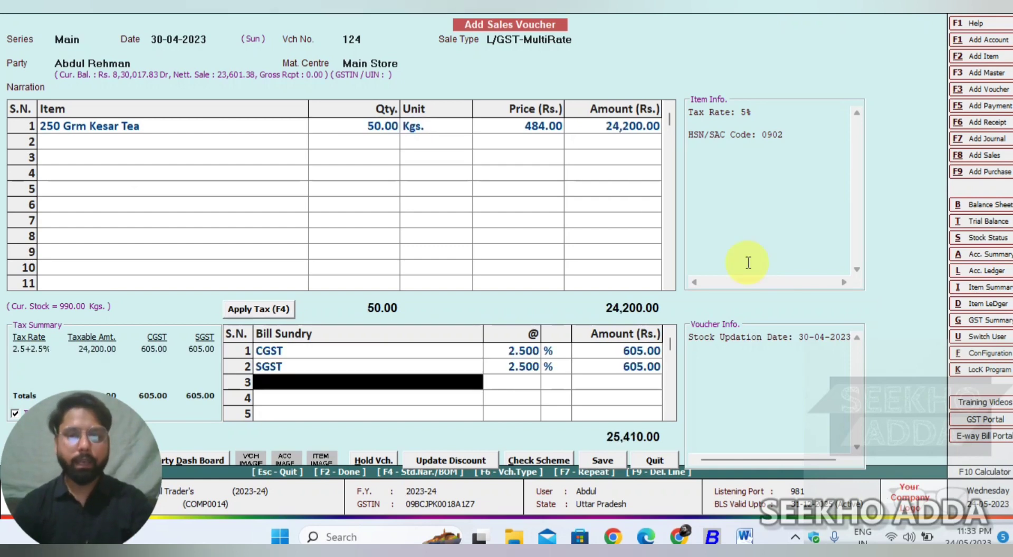
pyautogui.press('Return')
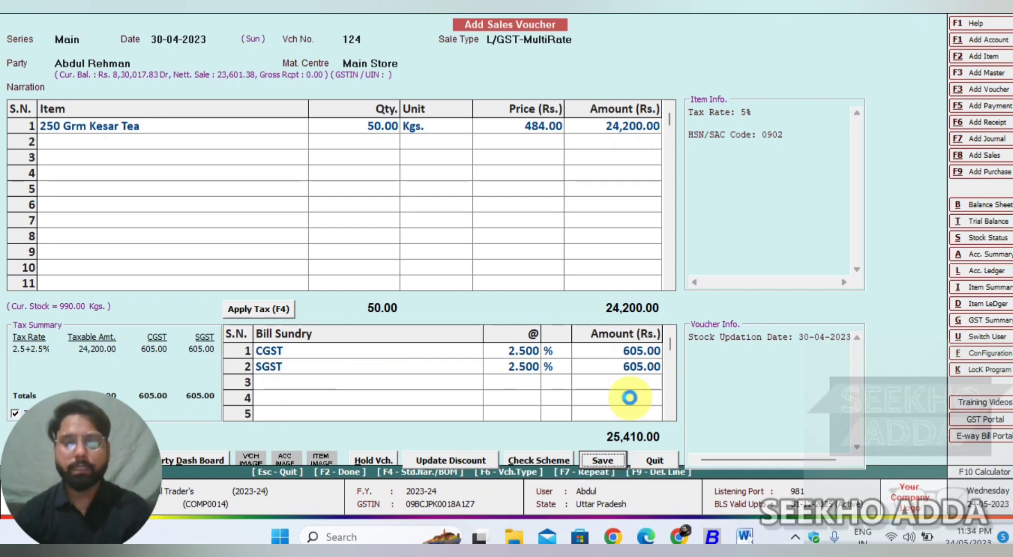
pyautogui.press('Return')
pyautogui.press('Return')
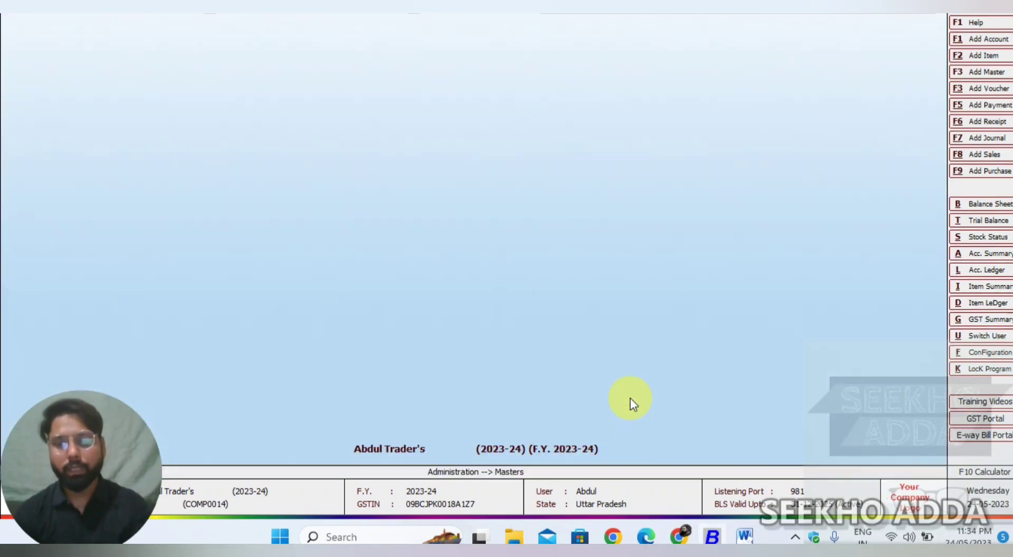
# - Display the customer's account ledger and open its 30-04-2023 sales voucher for modification
pyautogui.press('l')
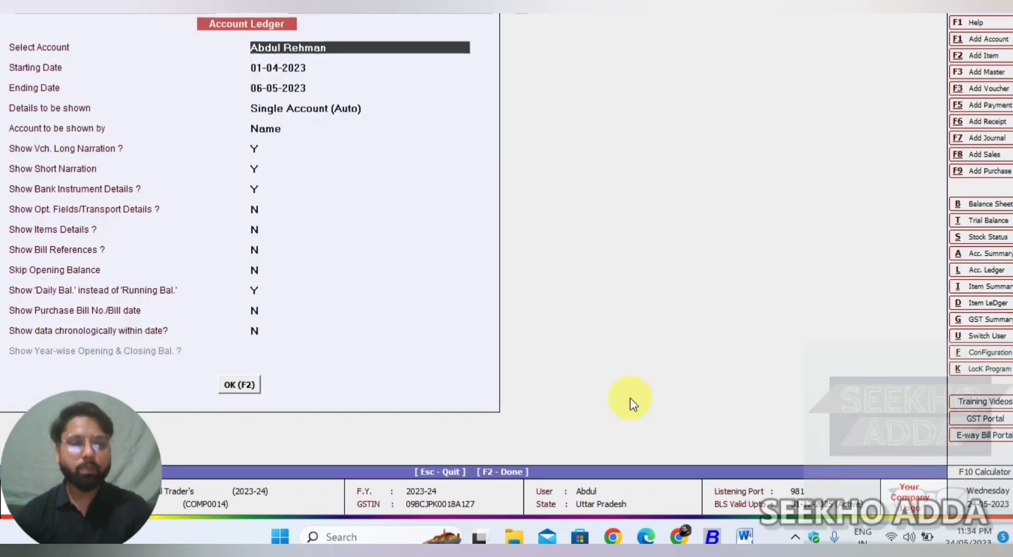
pyautogui.press('F2')
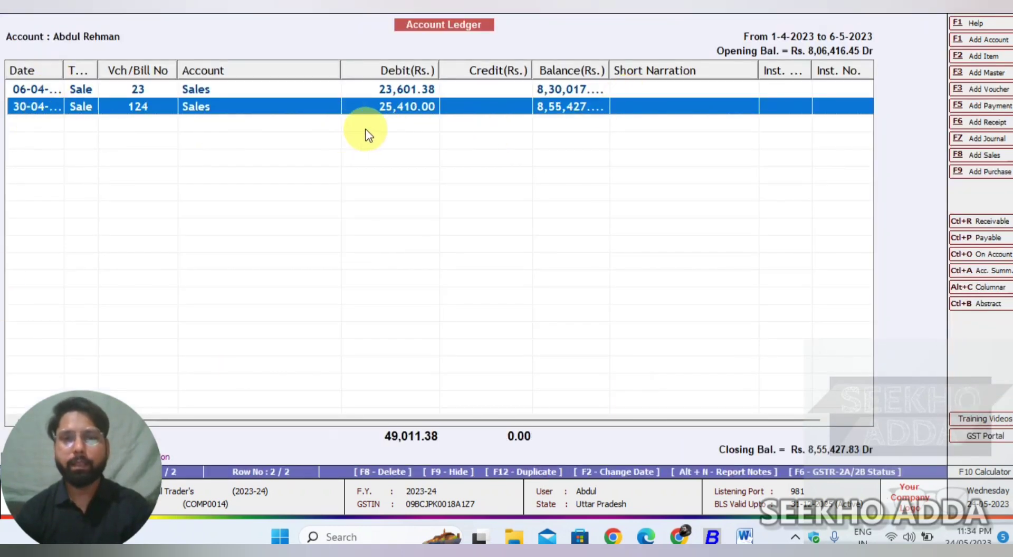
pyautogui.press('Return')
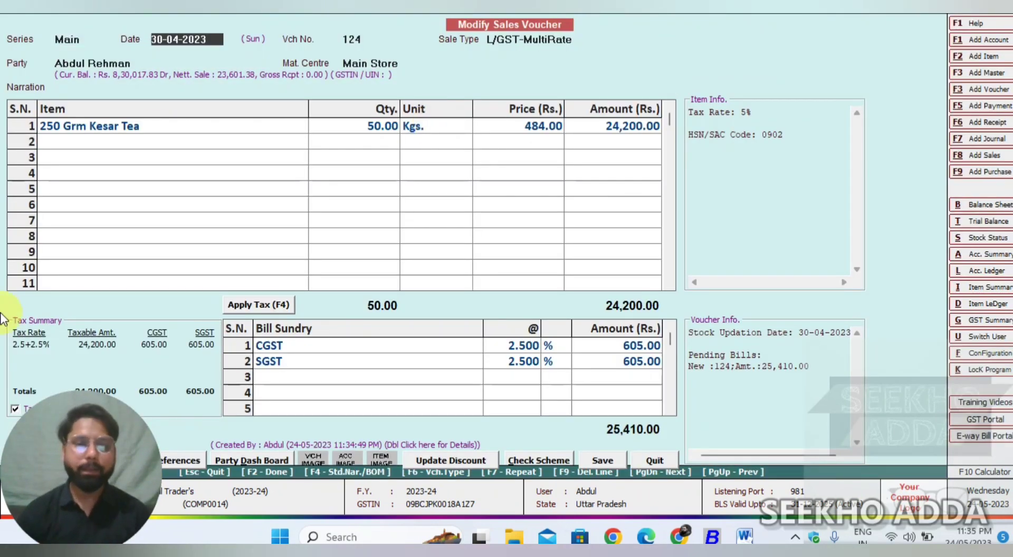
# - Open the voucher series configuration from the sales voucher's details and set Enable Settlement Details to Y
pyautogui.press('Return')
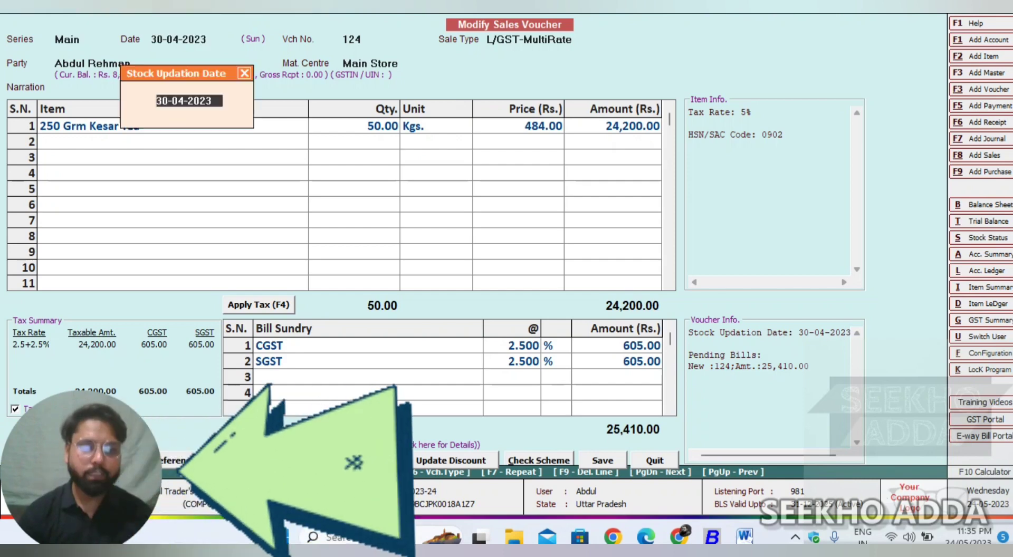
pyautogui.press('Return')
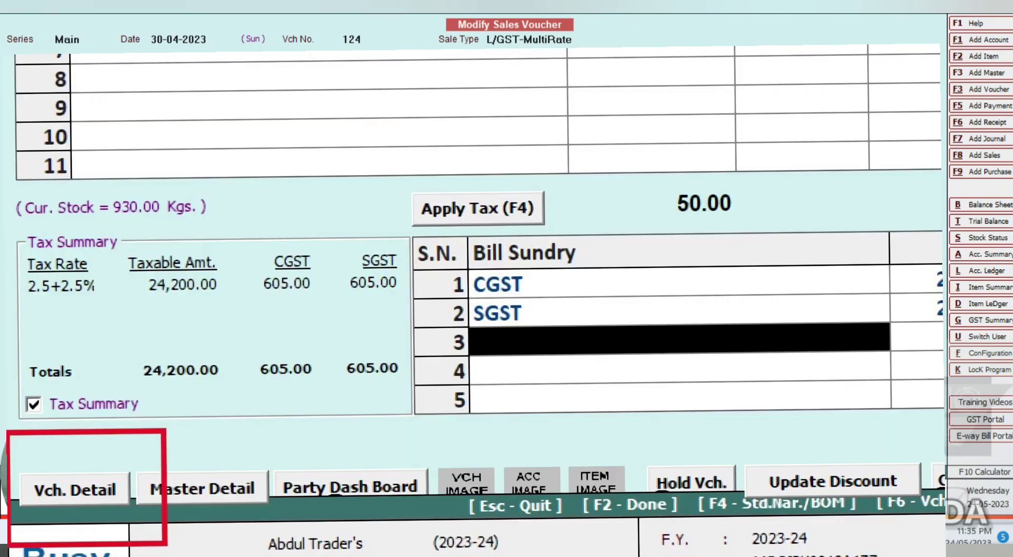
pyautogui.click(98, 490)
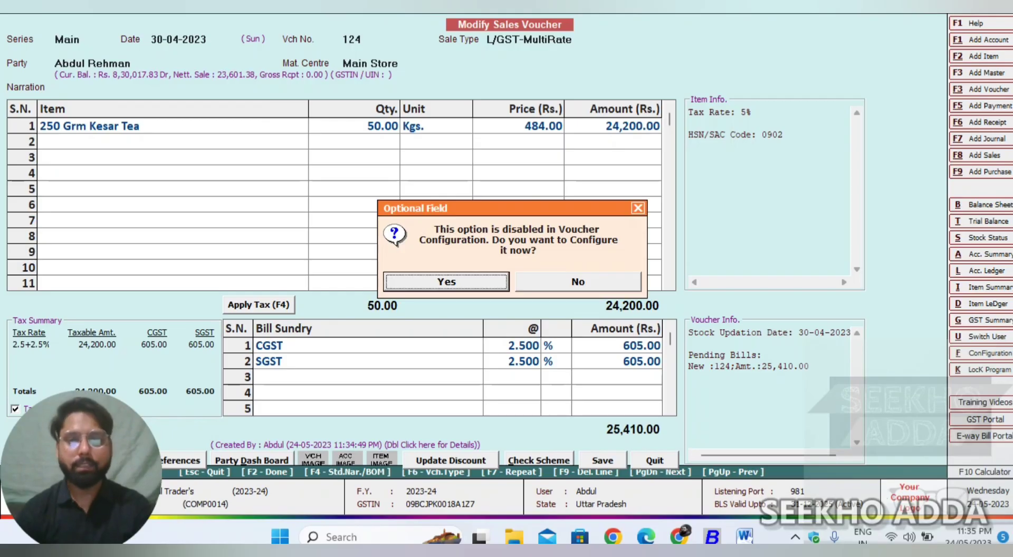
pyautogui.press('Return')
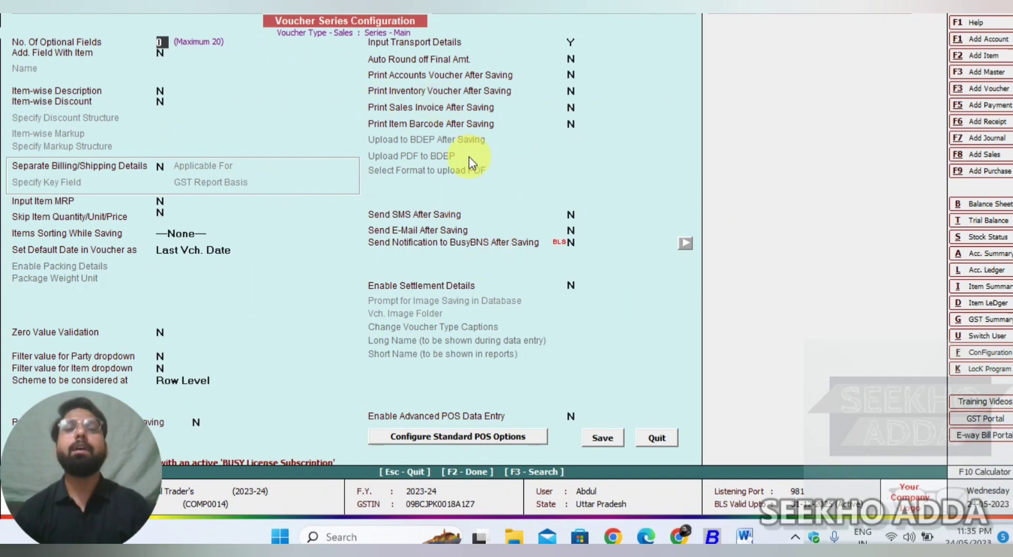
pyautogui.click(568, 287)
pyautogui.write('Y')
pyautogui.press('Return')
pyautogui.press('Return')
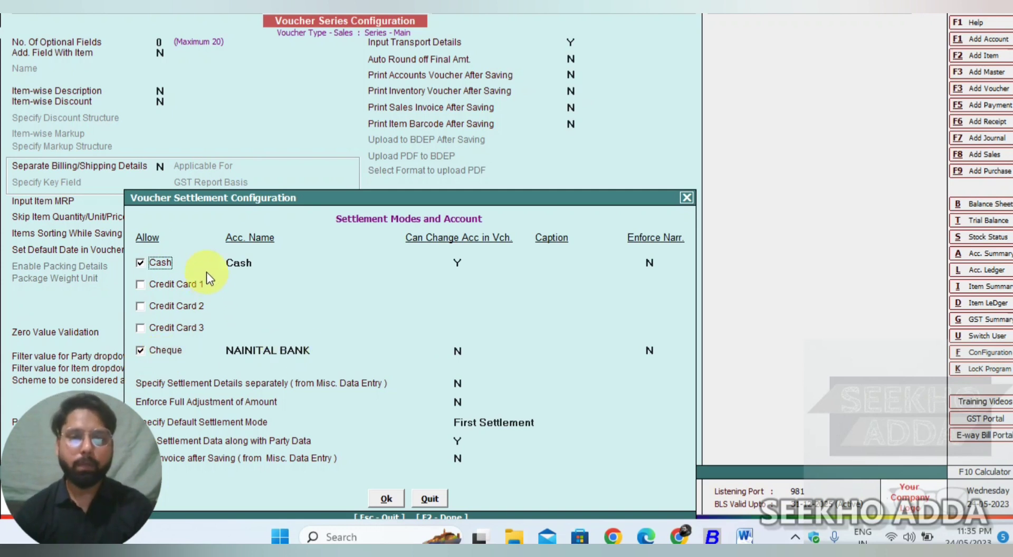
# - Allow the Cash and Cheque settlement modes, assign NAINITAL BANK as the cheque account, and save the voucher series configuration
pyautogui.click(140, 262)
pyautogui.click(140, 350)
pyautogui.click(140, 263)
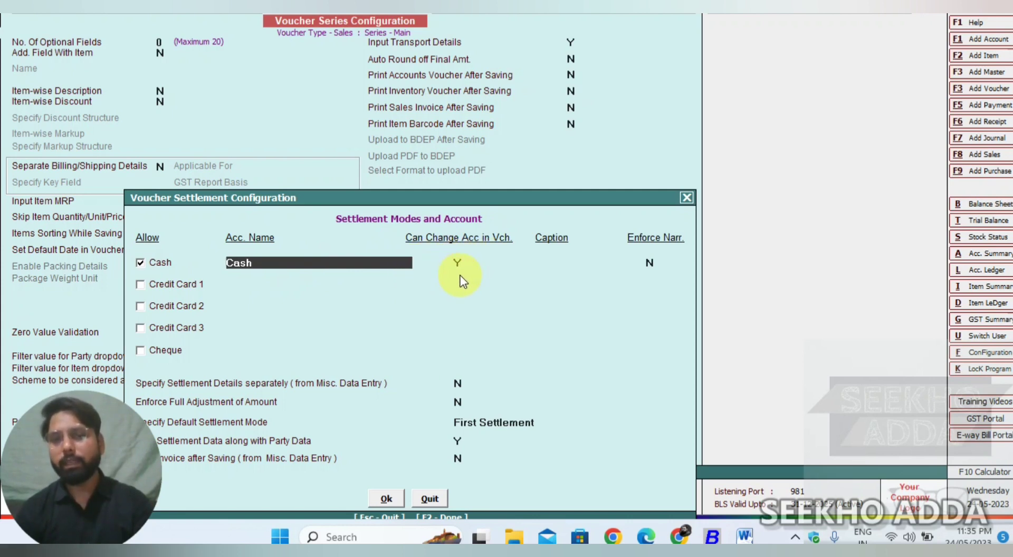
pyautogui.click(141, 350)
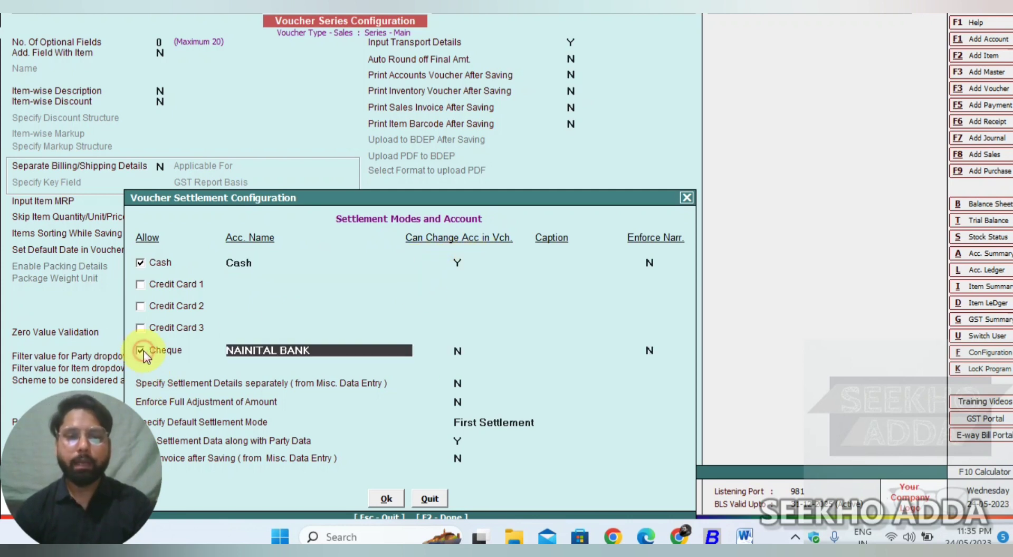
pyautogui.click(397, 346)
pyautogui.write('ni')
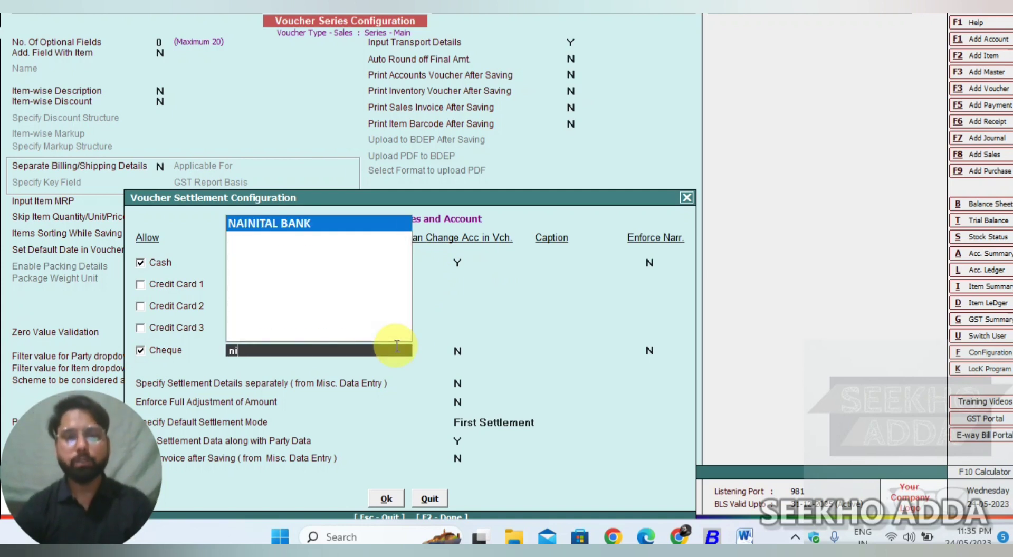
pyautogui.press('Return')
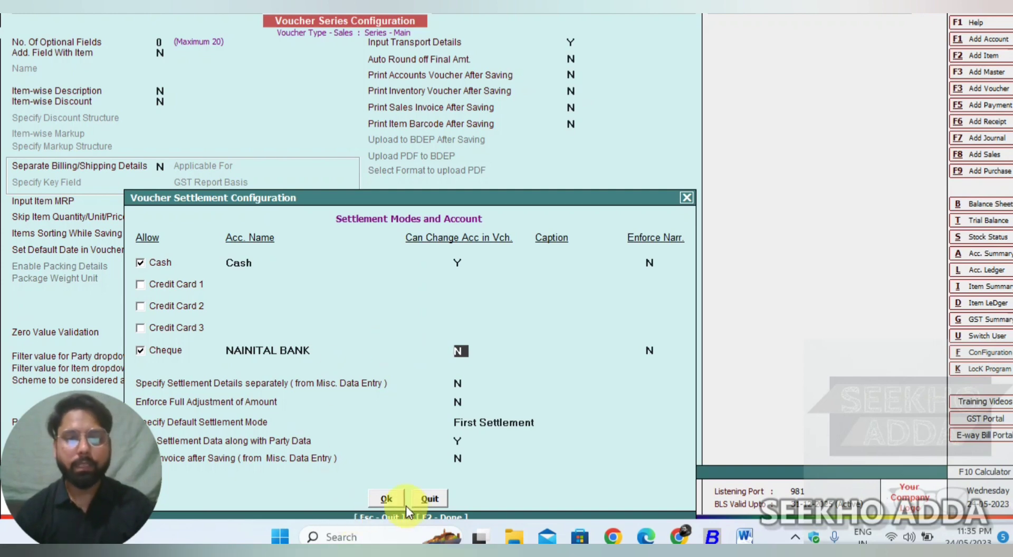
pyautogui.click(388, 499)
pyautogui.click(591, 446)
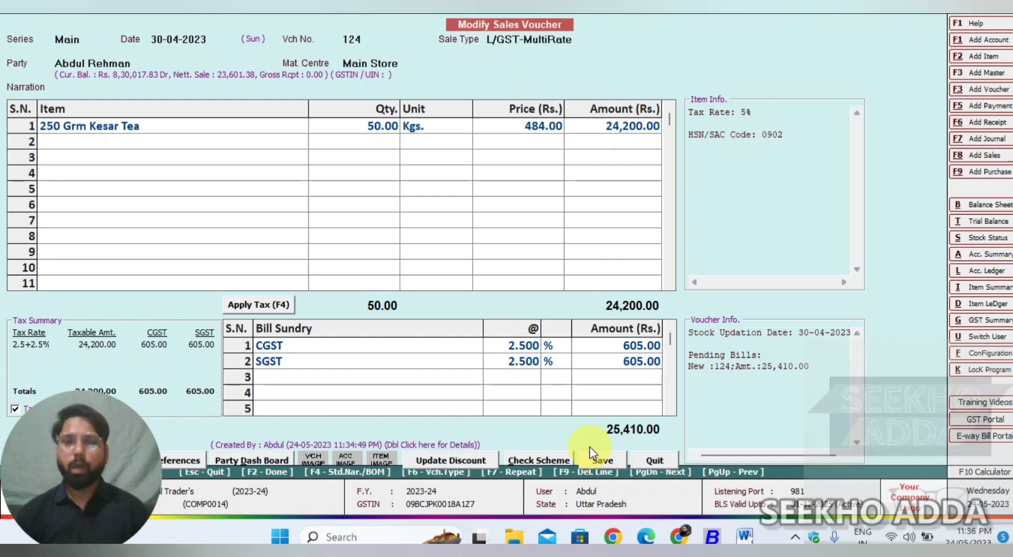
# - Settle the sales voucher with 10,000 in cash and 10,000 by cheque, leaving the remainder on the party account
pyautogui.click(275, 308)
pyautogui.click(606, 455)
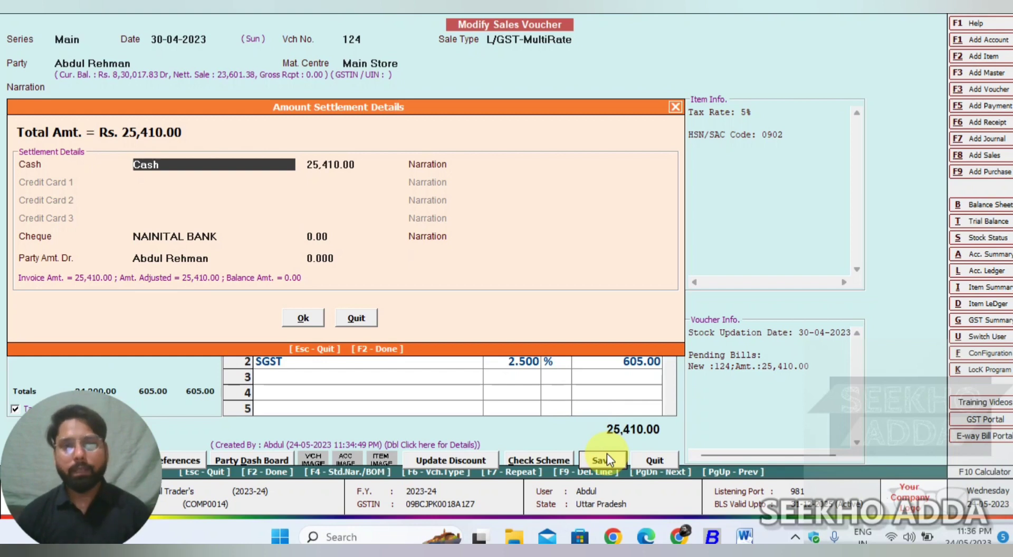
pyautogui.press('Return')
pyautogui.write('10000')
pyautogui.press('Return')
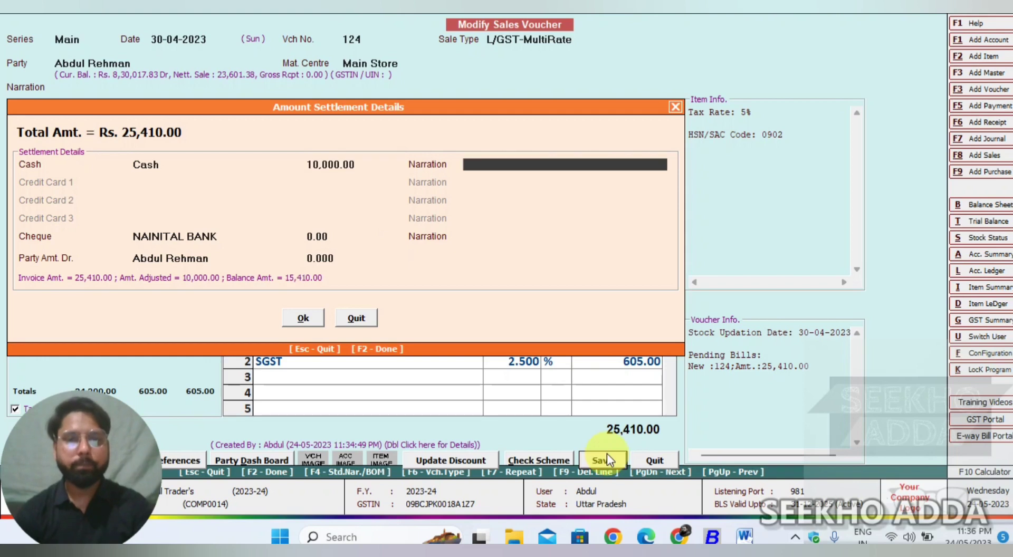
pyautogui.press('Return')
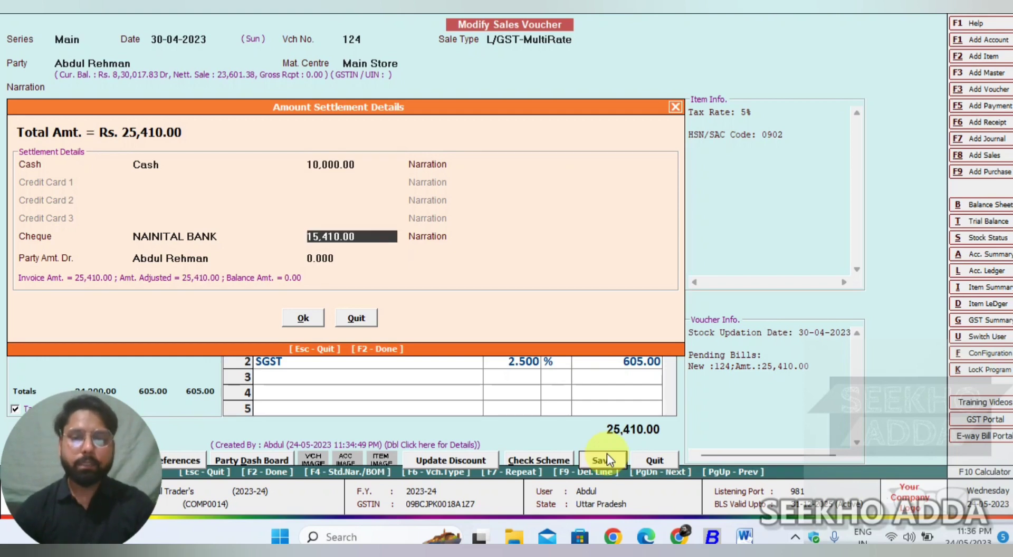
pyautogui.write('10,000')
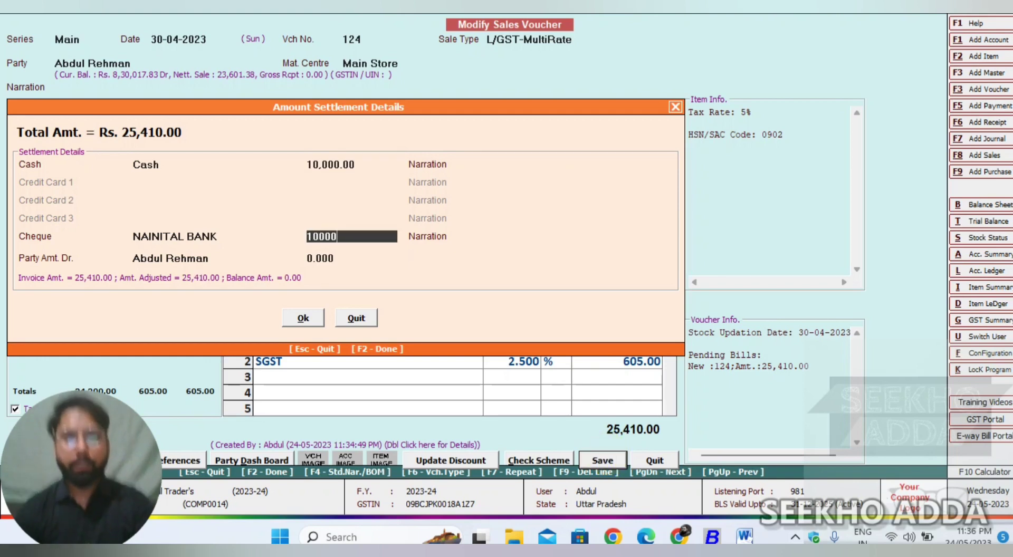
pyautogui.press('Return')
pyautogui.press('Return')
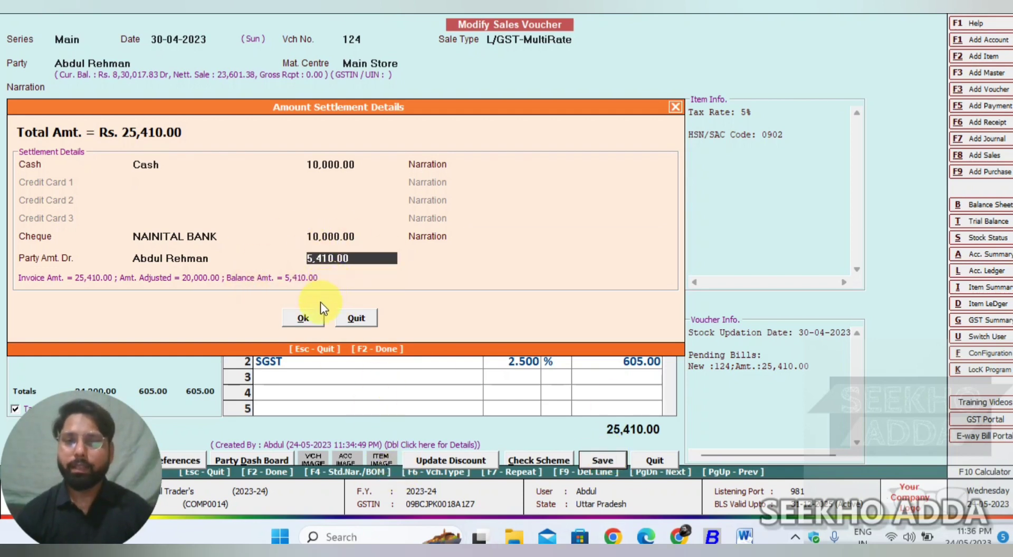
pyautogui.click(308, 315)
# - Accept the bill-by-bill adjustments for the customer and NAINITAL BANK to finish saving the voucher
pyautogui.click(572, 467)
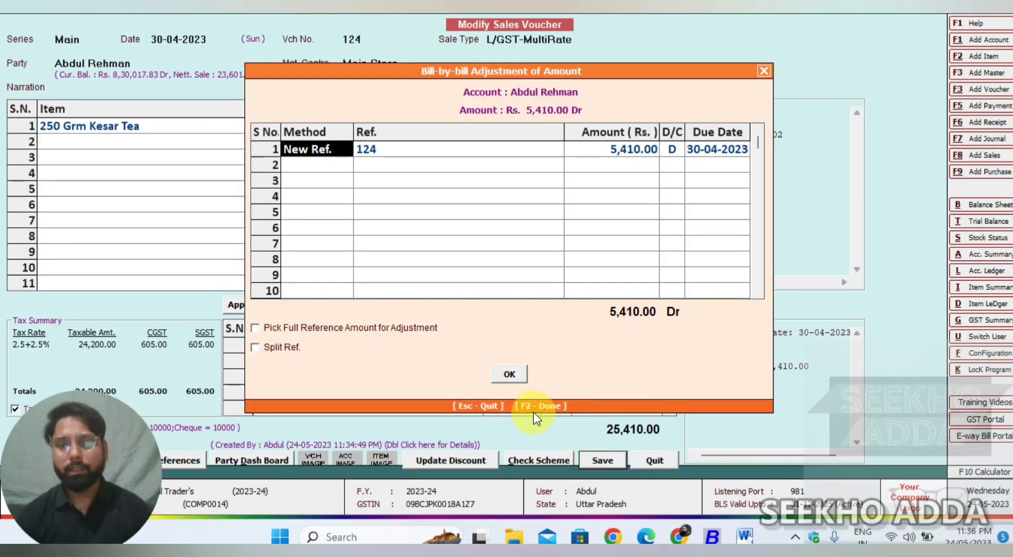
pyautogui.click(522, 378)
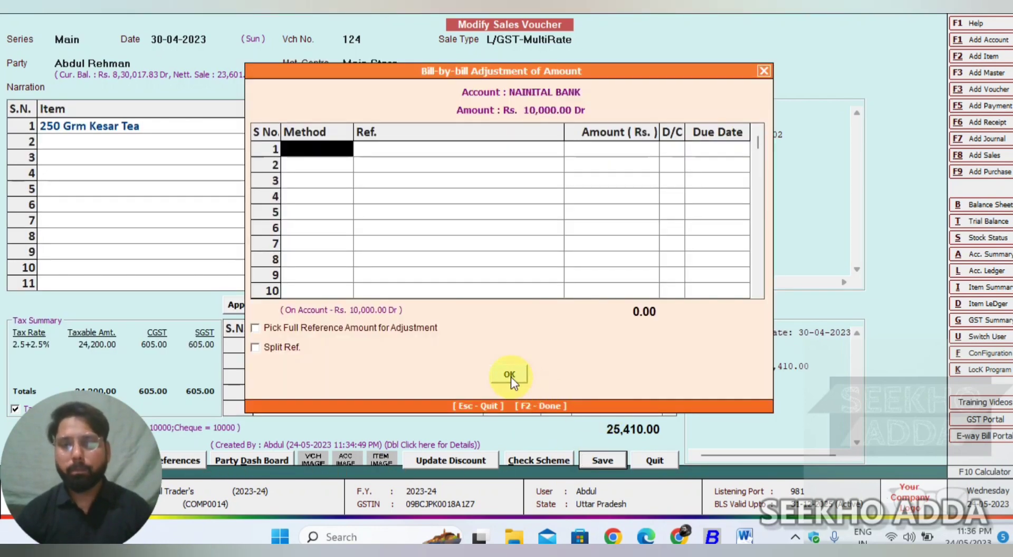
pyautogui.click(511, 377)
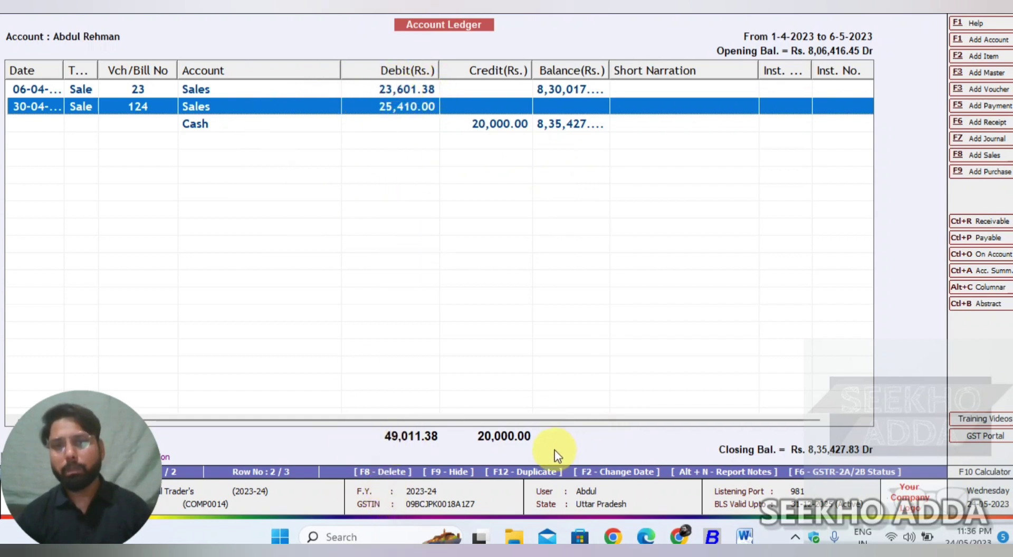
# - Review the sales voucher behind the Cash entry in the customer's ledger, and return to the ledger
pyautogui.press('Down')
pyautogui.press('Return')
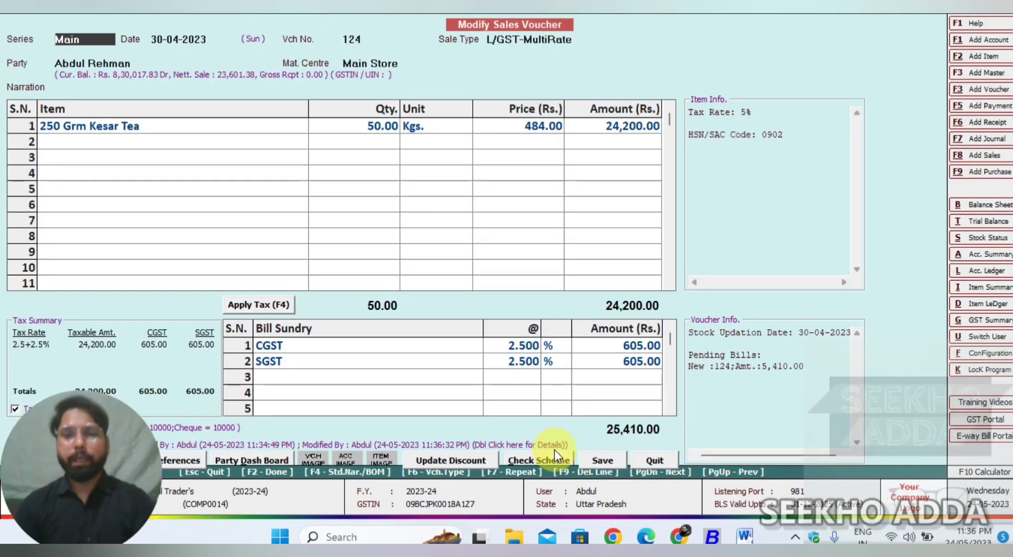
pyautogui.press('Escape')
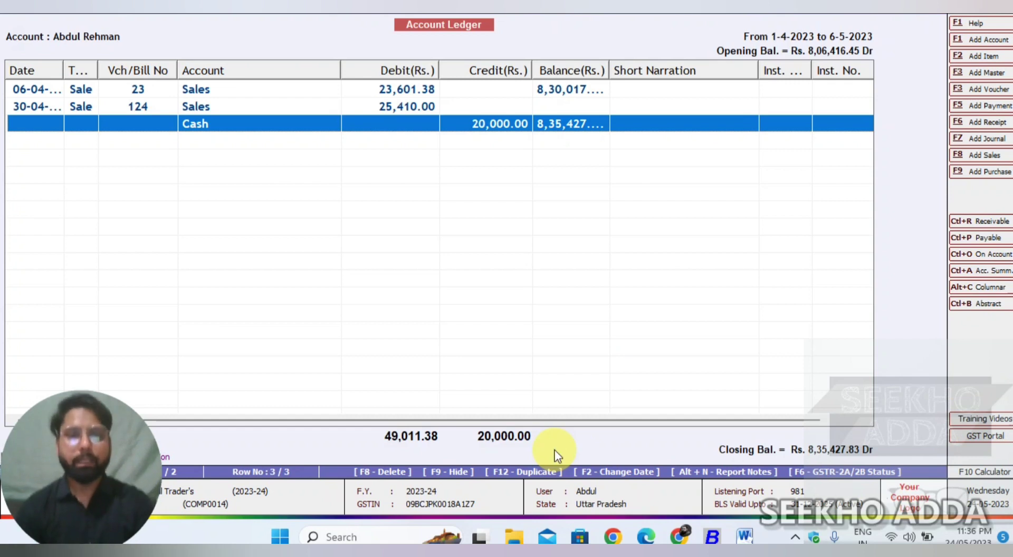
# - Display the Cash account ledger and locate the customer's 30-04-2023 sale entry
pyautogui.press('Escape')
pyautogui.write('cs')
pyautogui.press('Return')
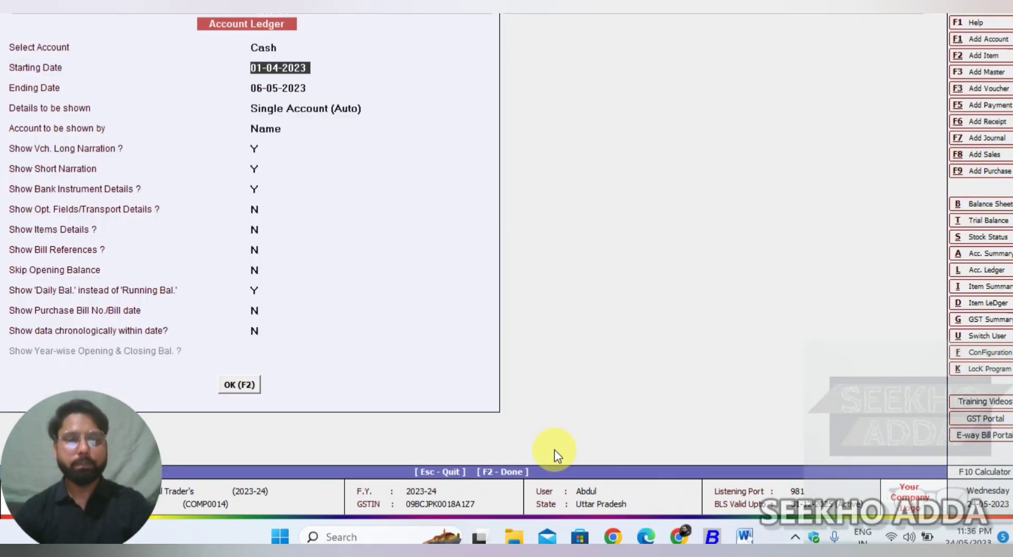
pyautogui.press('F2')
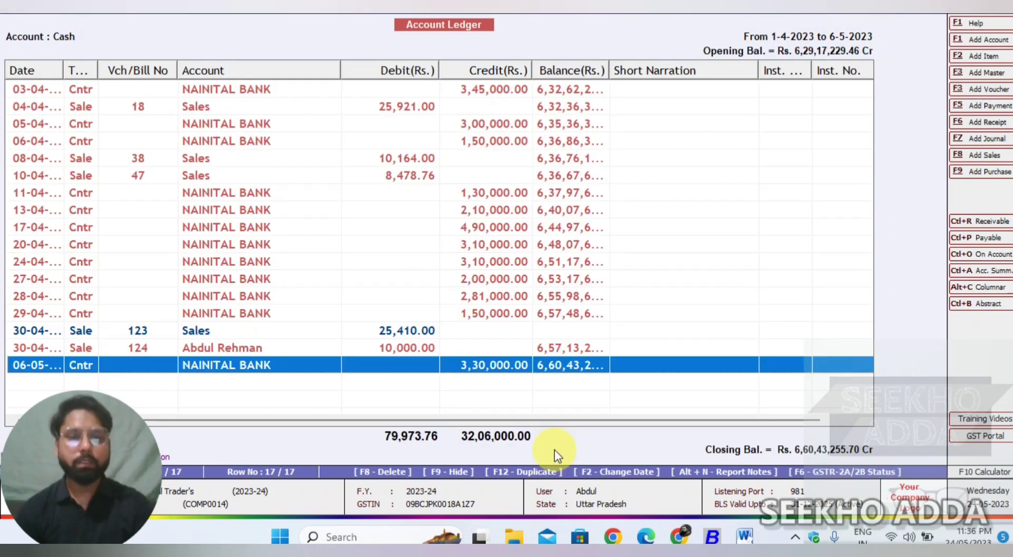
pyautogui.press('Up')
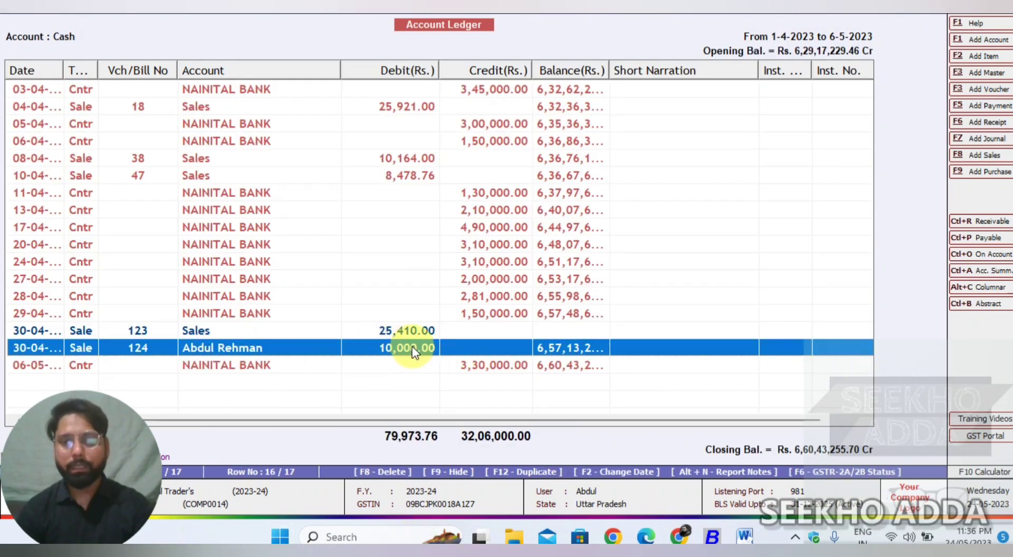
# - Display the NAINITAL BANK ledger, locate the customer's 30-04-2023 sale entry, and open its voucher
pyautogui.press('Escape')
pyautogui.write('nai')
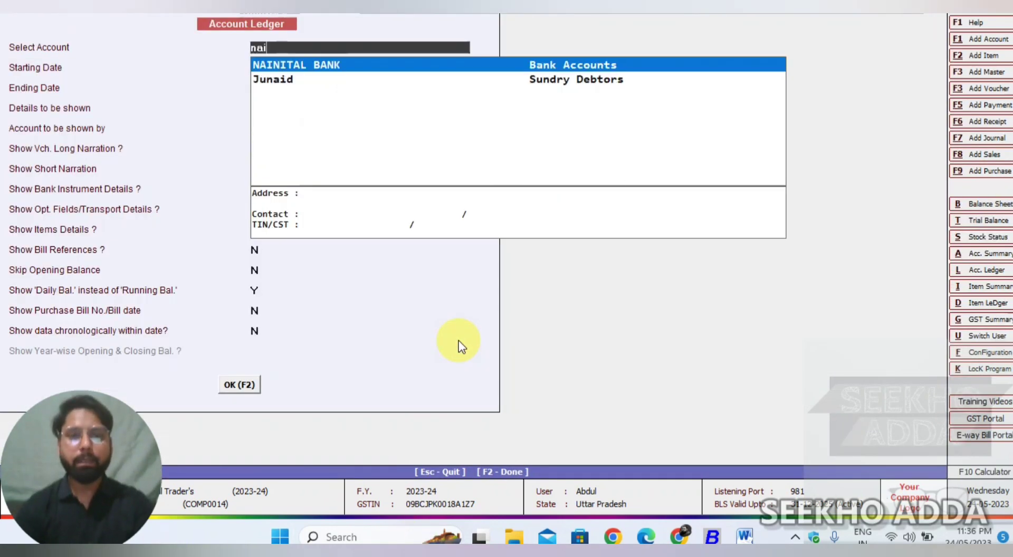
pyautogui.press('Return')
pyautogui.press('F2')
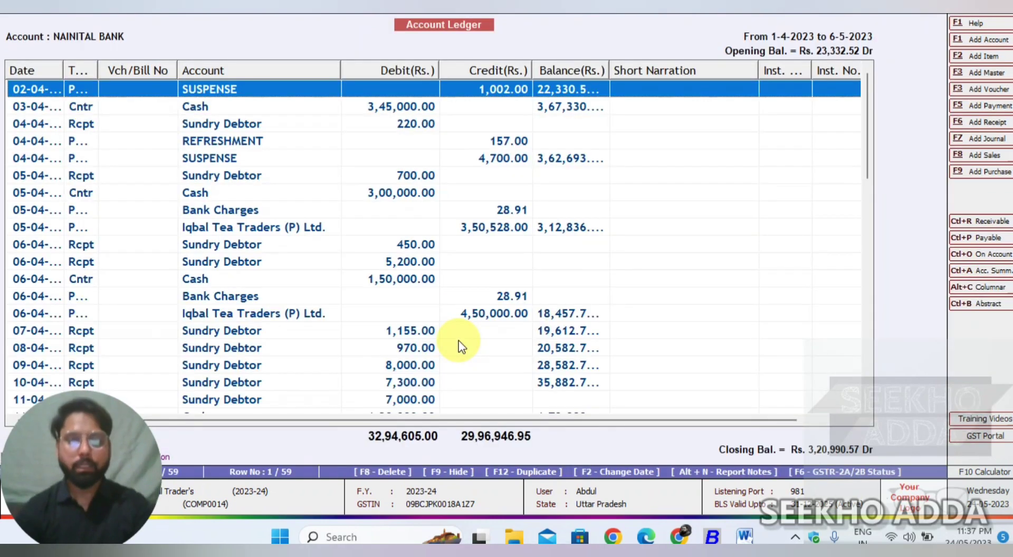
pyautogui.press('Up')
pyautogui.press('Up')
pyautogui.press('Up')
pyautogui.press('Up')
pyautogui.press('Up')
pyautogui.press('Up')
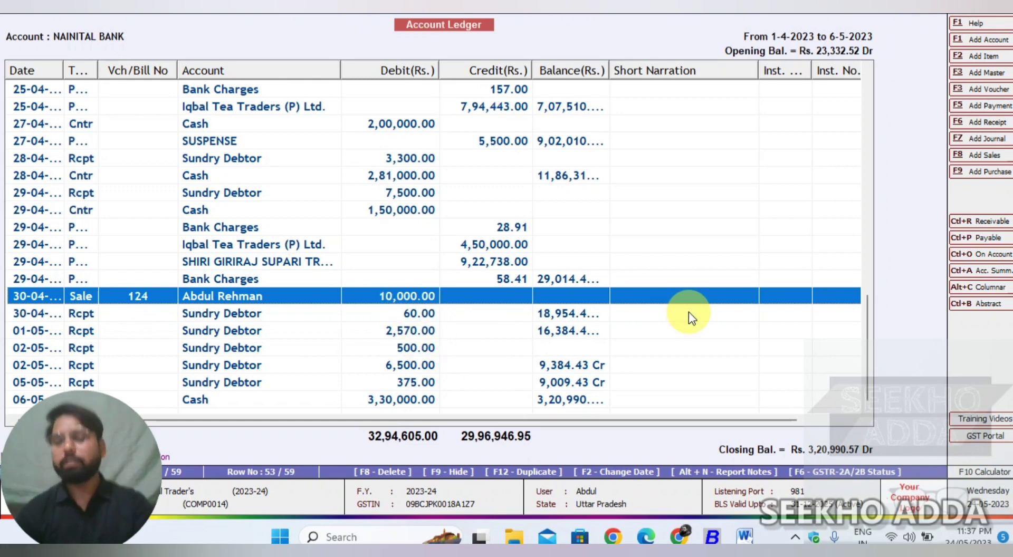
pyautogui.press('Return')
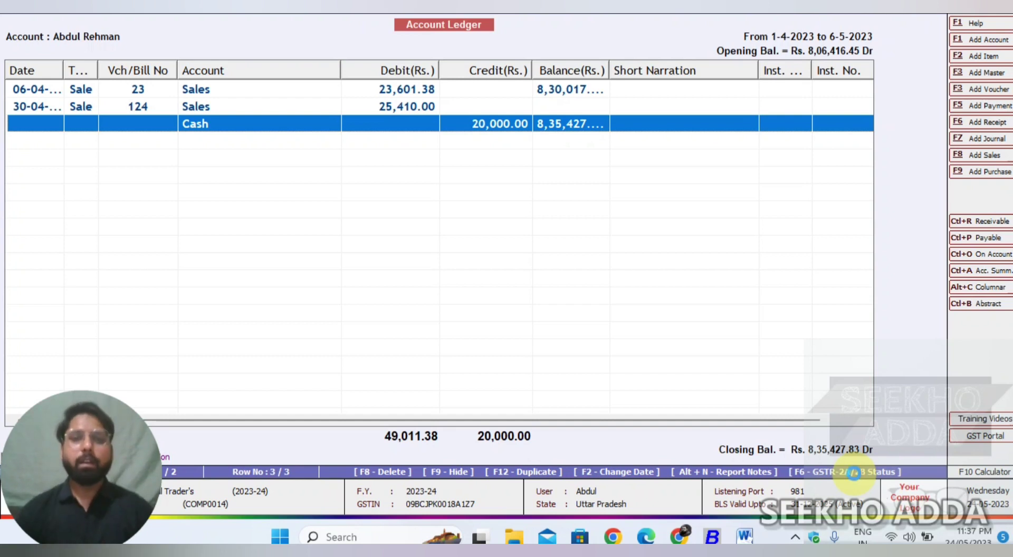
# - Start a new sales voucher in the Main series dated 30-04-2023 with Cash as the party
pyautogui.hotkey('alt', 'F8')
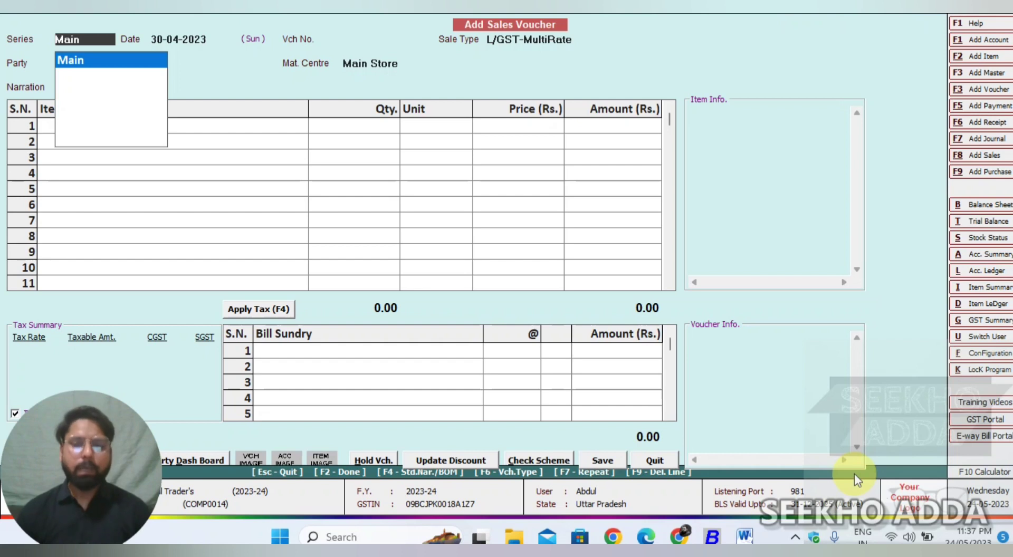
pyautogui.press('Return')
pyautogui.press('Return')
pyautogui.press('Return')
pyautogui.write('cs')
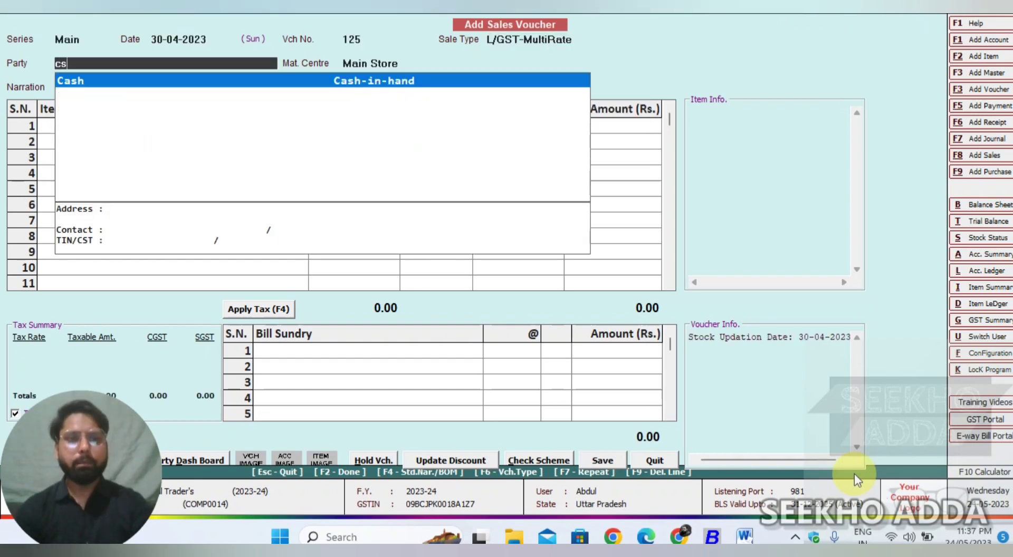
pyautogui.press('Return')
# - Add 10 Kgs. of 250 Grm Kesar Tea to the voucher and apply the CGST and SGST tax
pyautogui.write('25')
pyautogui.press('Return')
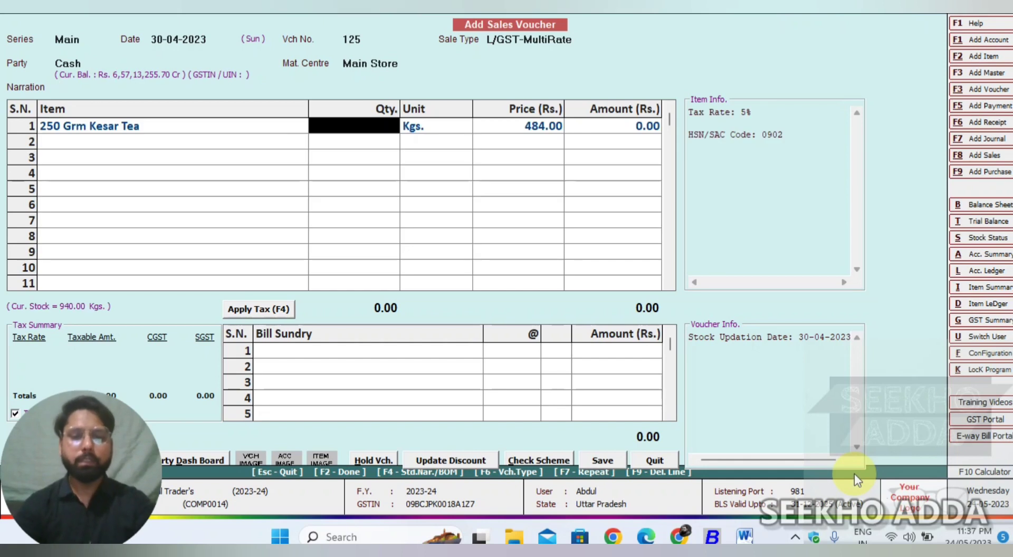
pyautogui.write('10')
pyautogui.press('Return')
pyautogui.press('F2')
pyautogui.press('F4')
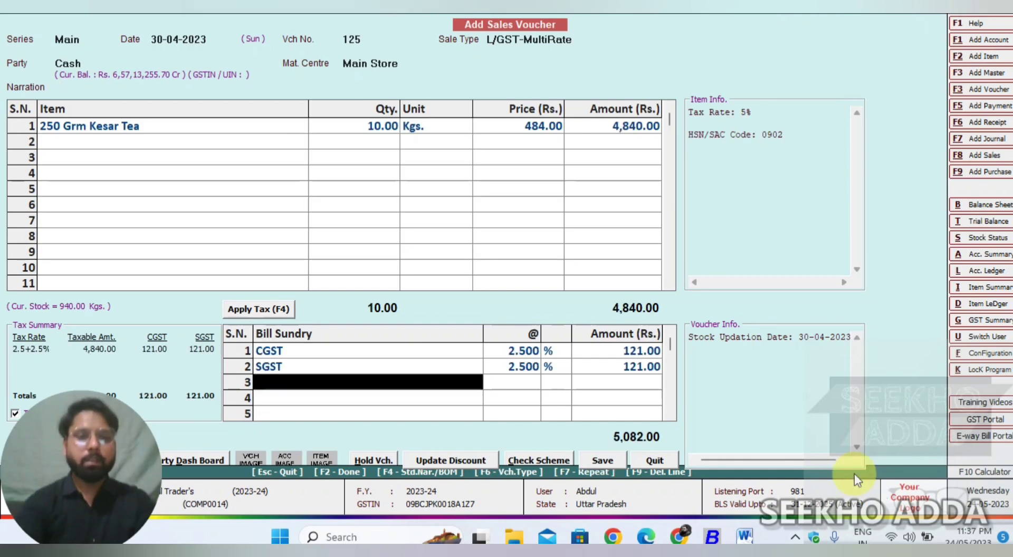
# - Split the voucher's settlement into 2,500 by cheque to NAINITAL BANK and 2,582 debited to the Cash party
pyautogui.press('F2')
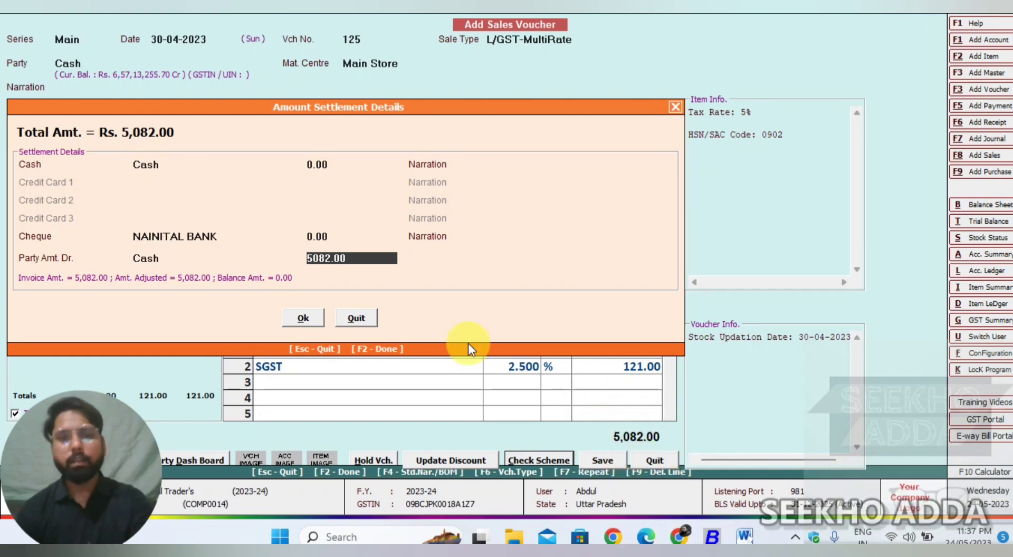
pyautogui.press('Up')
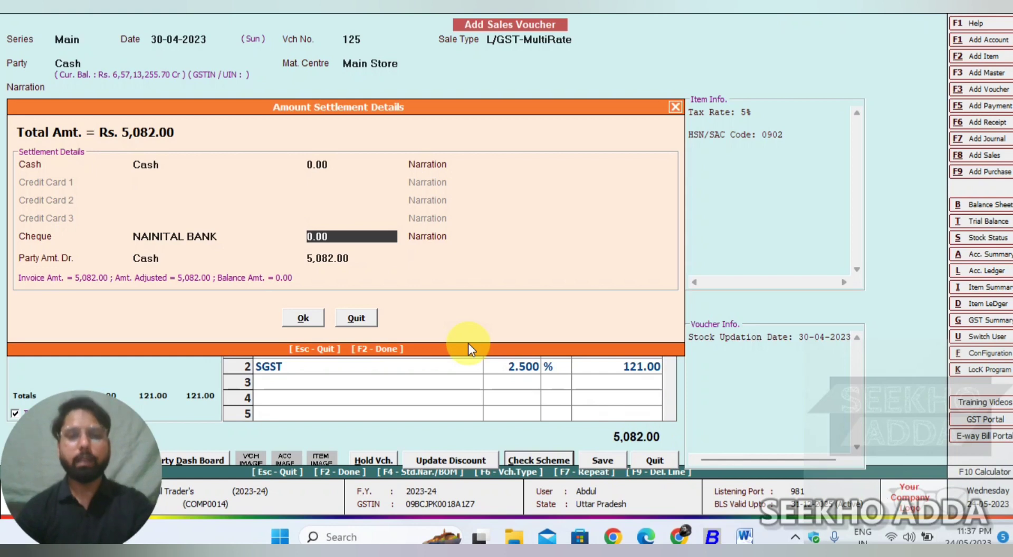
pyautogui.write('2,500')
pyautogui.press('Return')
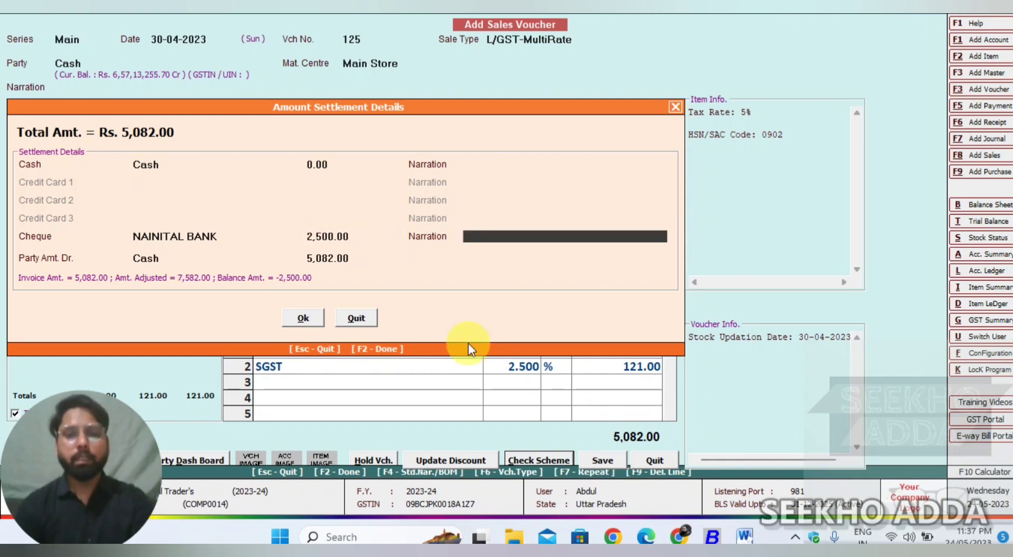
pyautogui.press('Return')
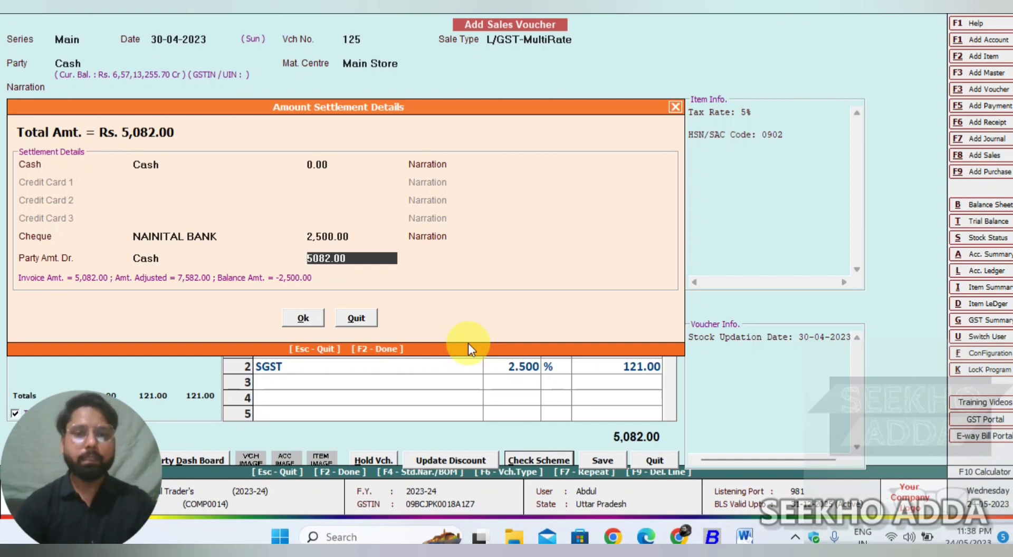
pyautogui.write('2582')
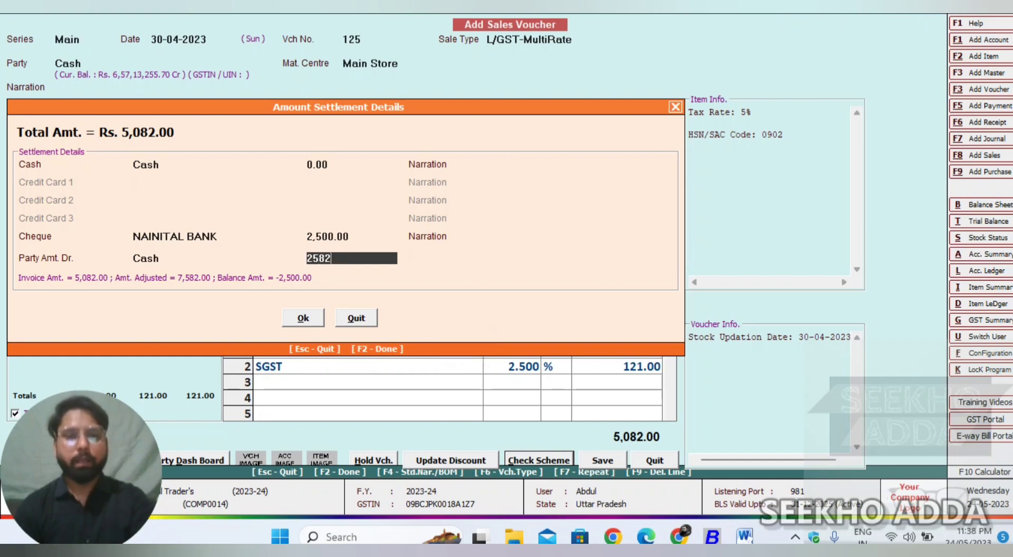
pyautogui.press('Return')
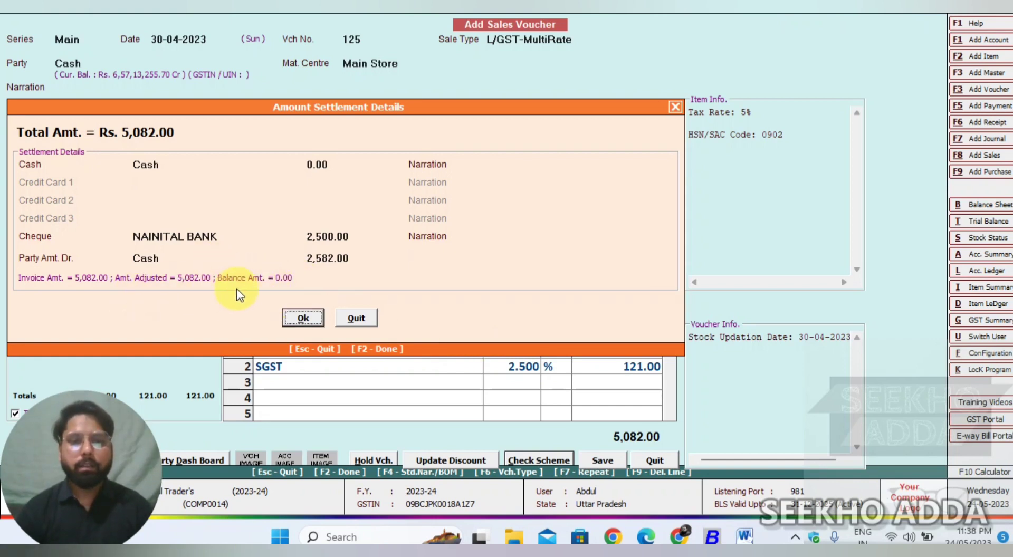
# - Accept the settlement details and the NAINITAL BANK bill-by-bill adjustment to save the sales voucher
pyautogui.click(303, 317)
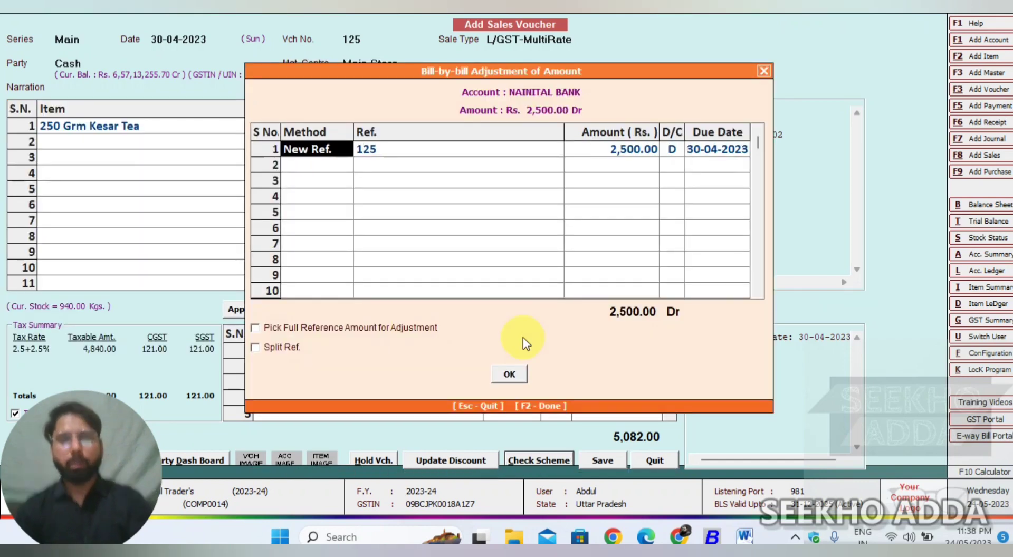
pyautogui.press('F2')
pyautogui.press('Return')
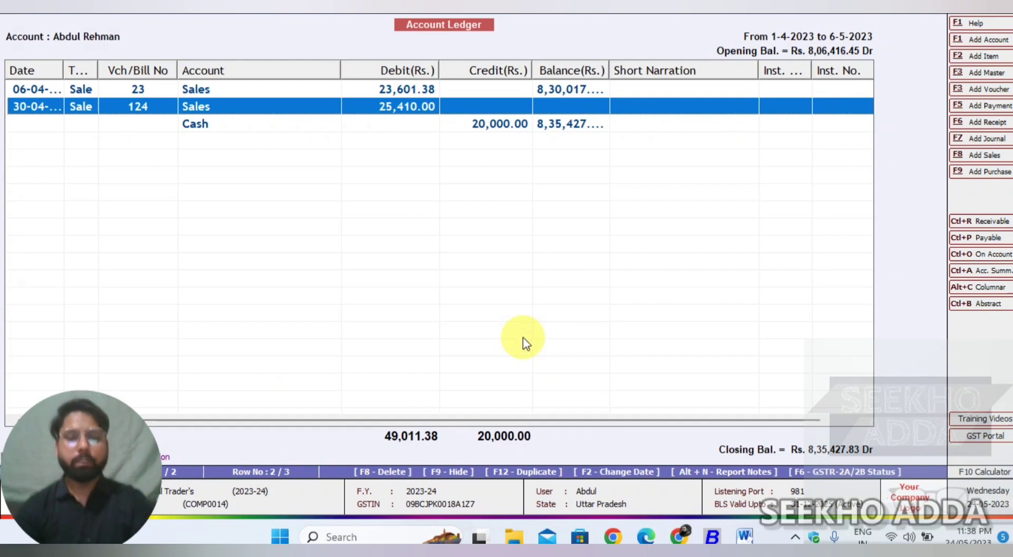
# - Display the Cash account ledger, review the voucher behind the 5,082.00 sale entry of 30-04-2023, and return to the ledger
pyautogui.press('Escape')
pyautogui.press('Return')
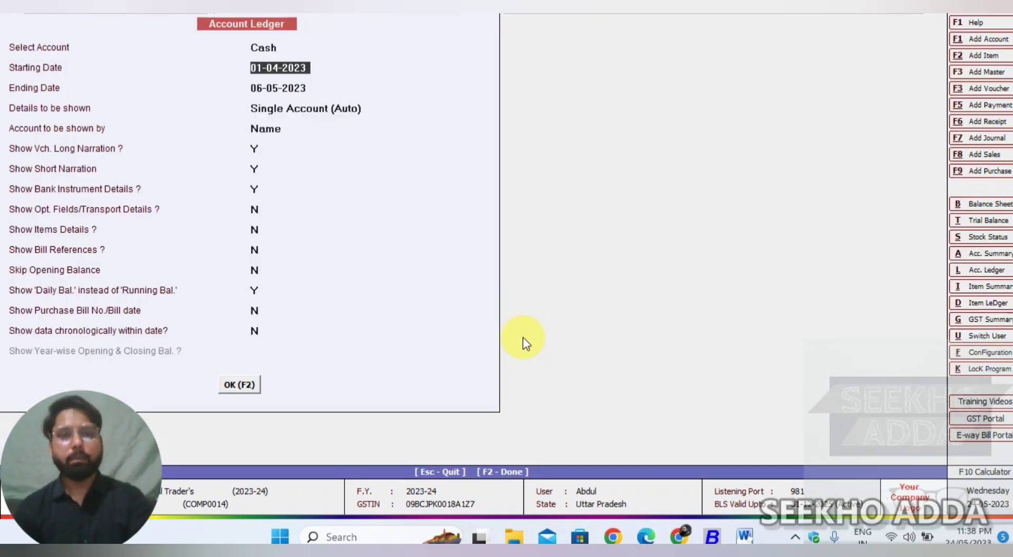
pyautogui.press('F2')
pyautogui.press('End')
pyautogui.press('Up')
pyautogui.press('Up')
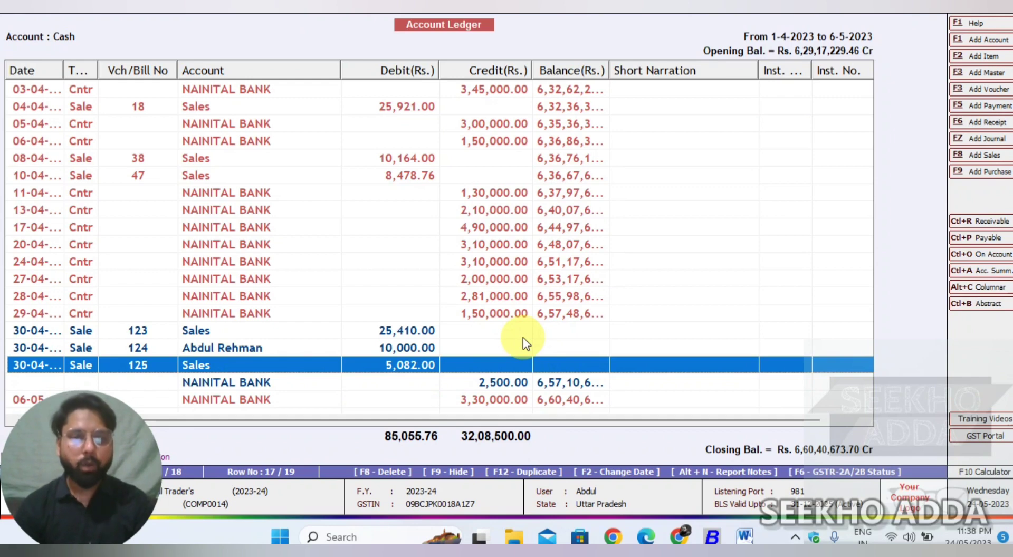
pyautogui.press('Return')
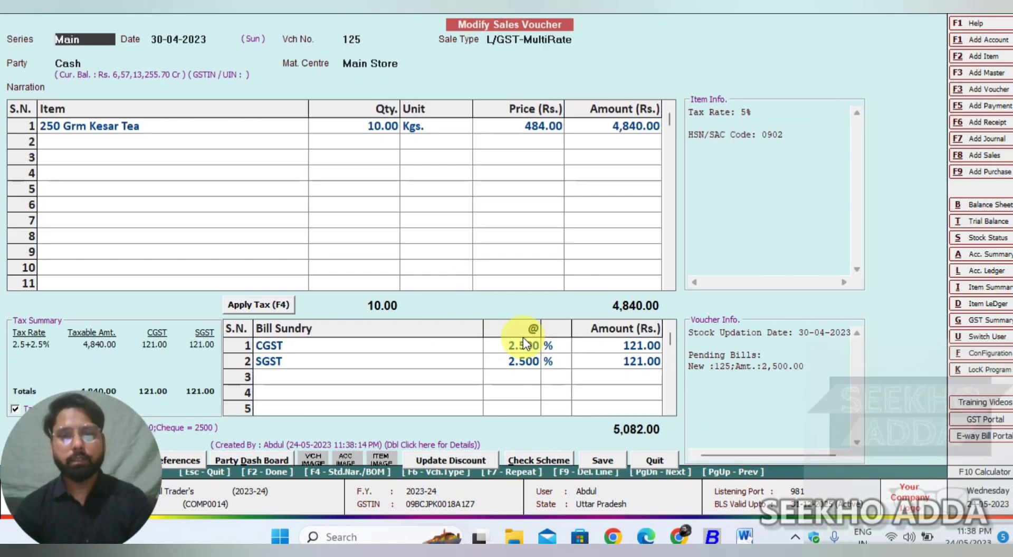
pyautogui.press('Escape')
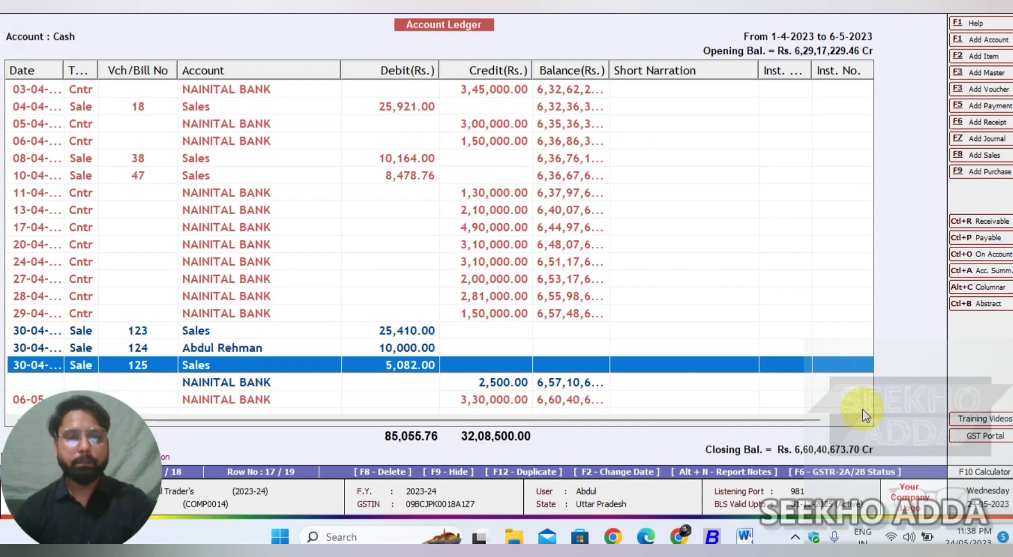
# - Display the NAINITAL BANK ledger and open the voucher behind the 2,500.00 Cash sale entry of 30-04-2023
pyautogui.press('Escape')
pyautogui.write('nai')
pyautogui.press('Return')
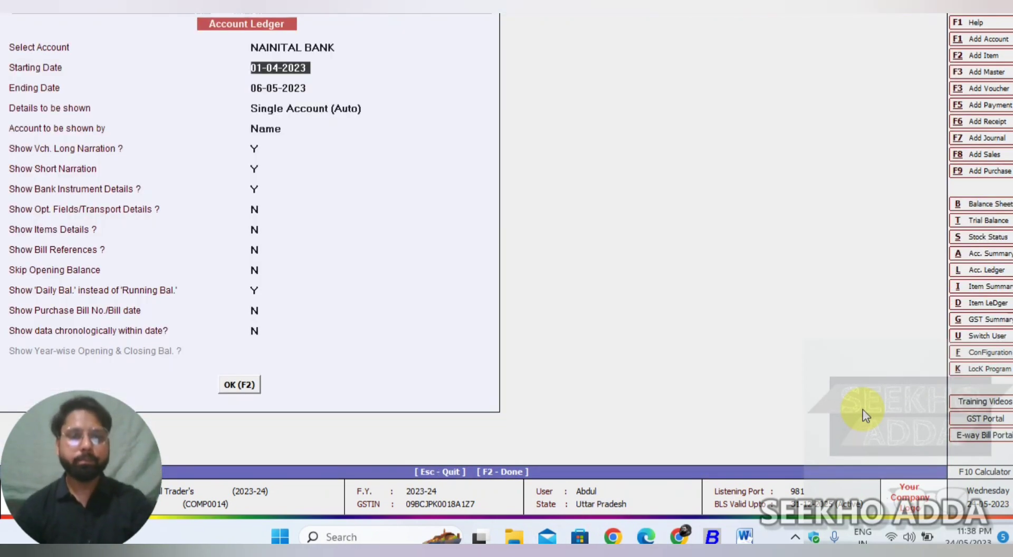
pyautogui.press('F2')
pyautogui.press('Up')
pyautogui.press('Up')
pyautogui.press('Up')
pyautogui.press('Up')
pyautogui.press('Up')
pyautogui.press('Up')
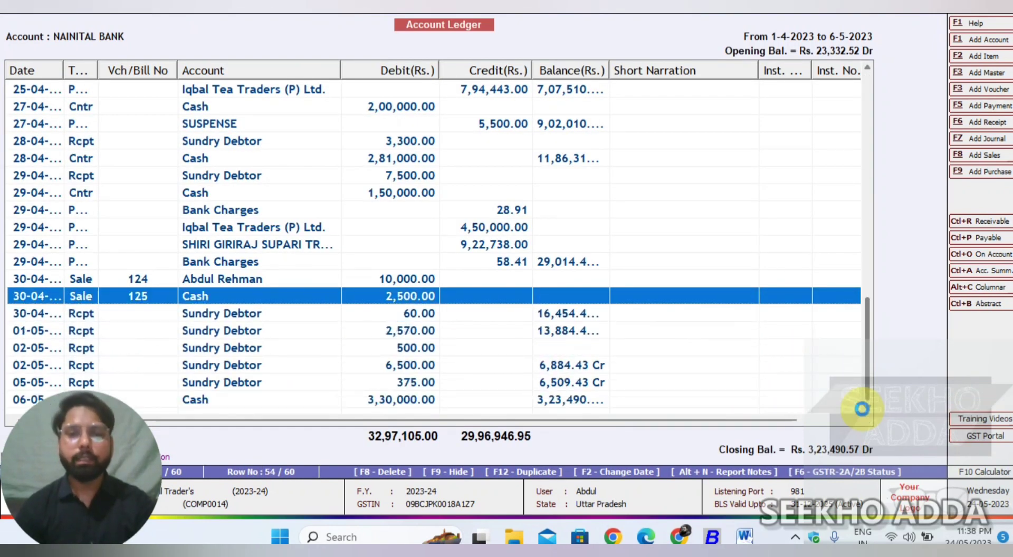
pyautogui.press('Return')
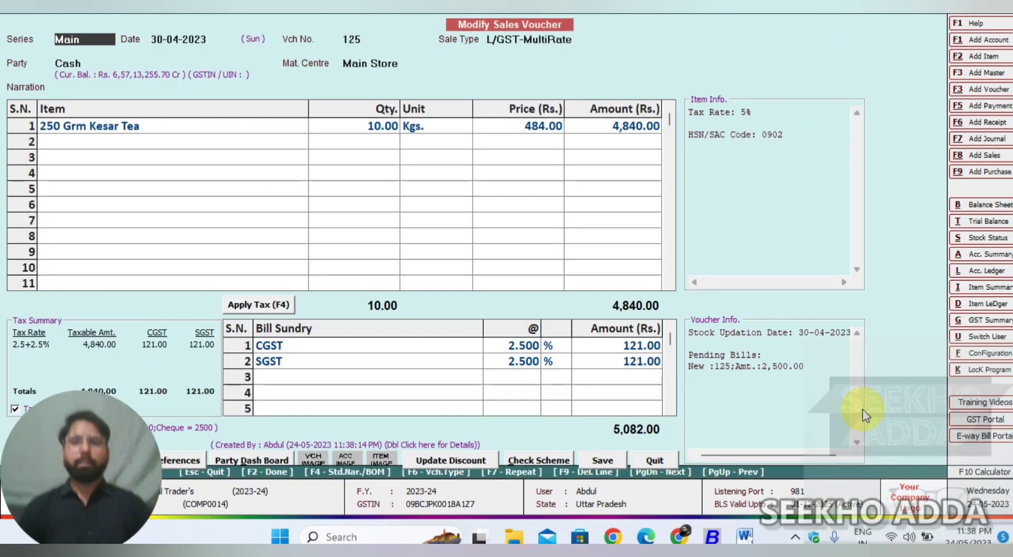